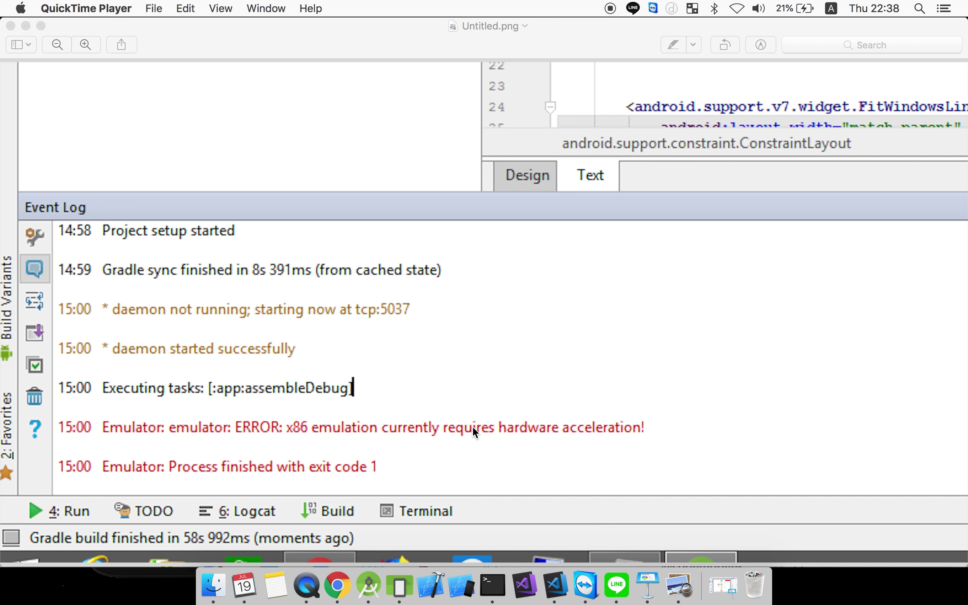
Step: Switch to Android Studio, close the open preferences, and check the version information in the About window
click(369, 586)
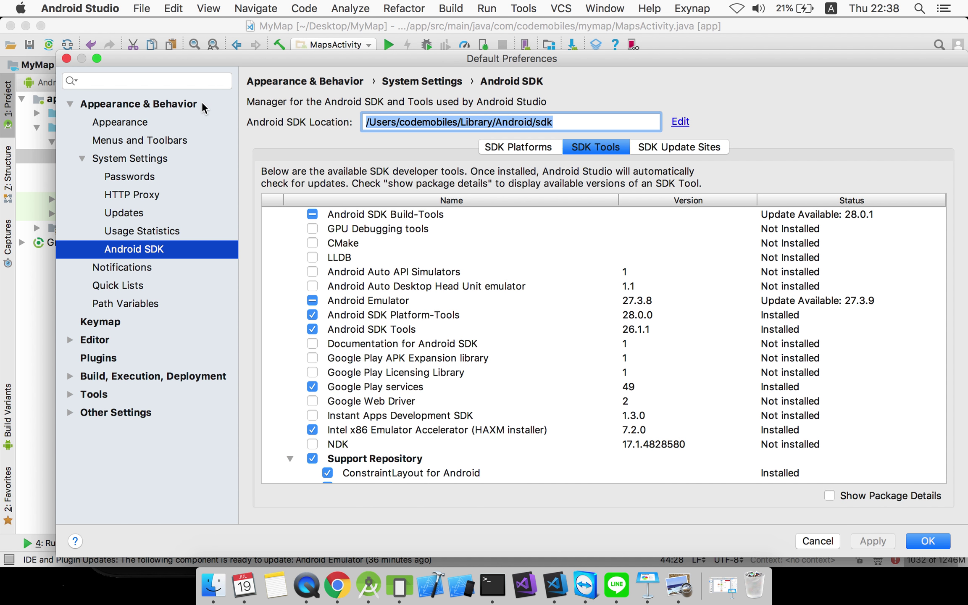
click(66, 59)
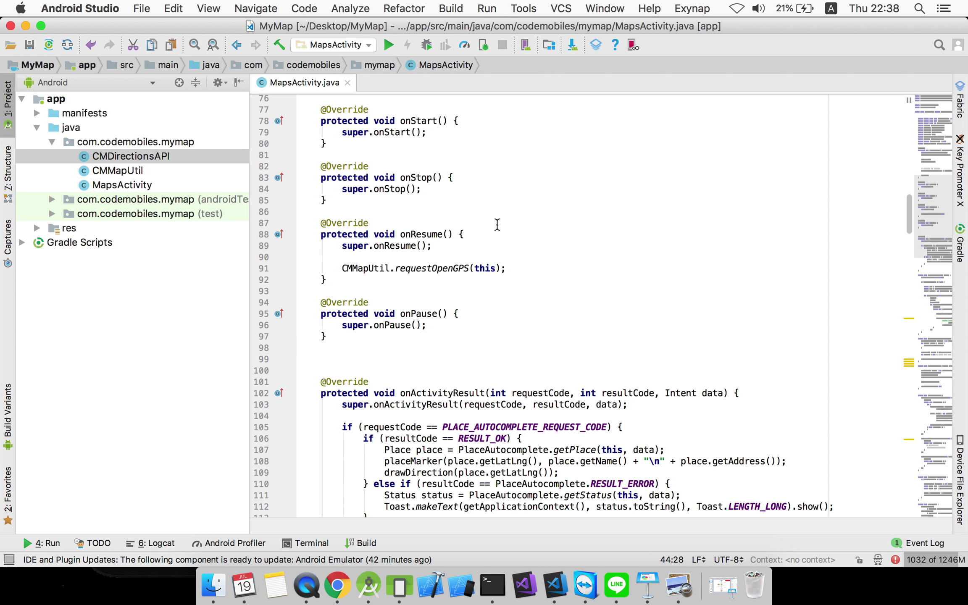
click(92, 7)
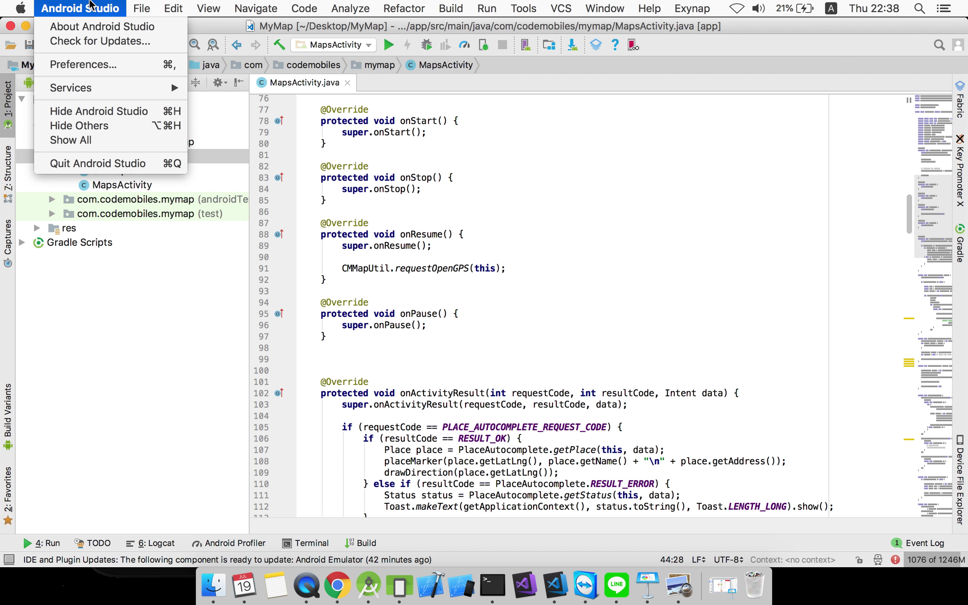
click(95, 29)
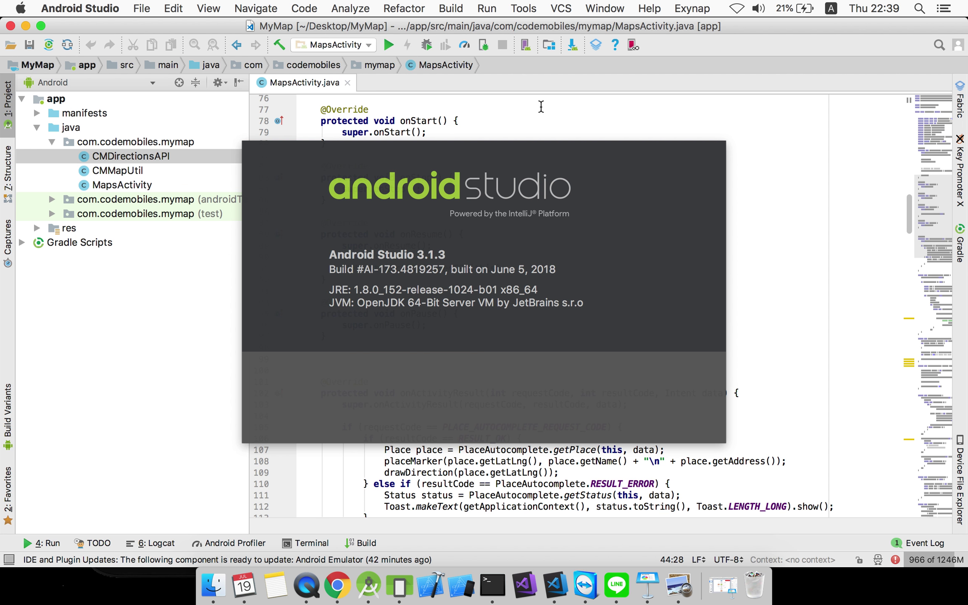
click(542, 121)
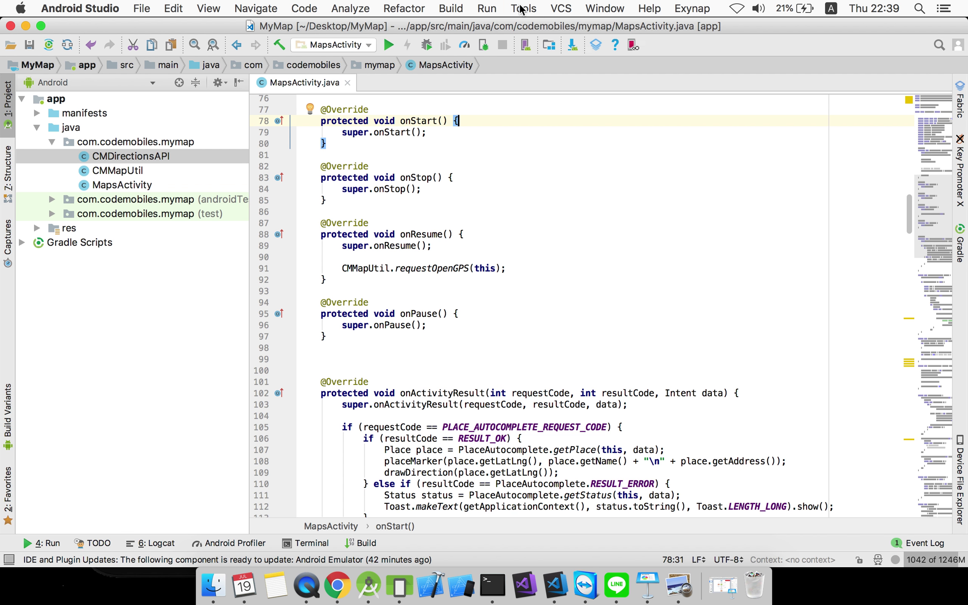
Step: Open the SDK Manager's list of SDK tools and select the Intel x86 Emulator Accelerator (HAXM installer) entry
click(524, 8)
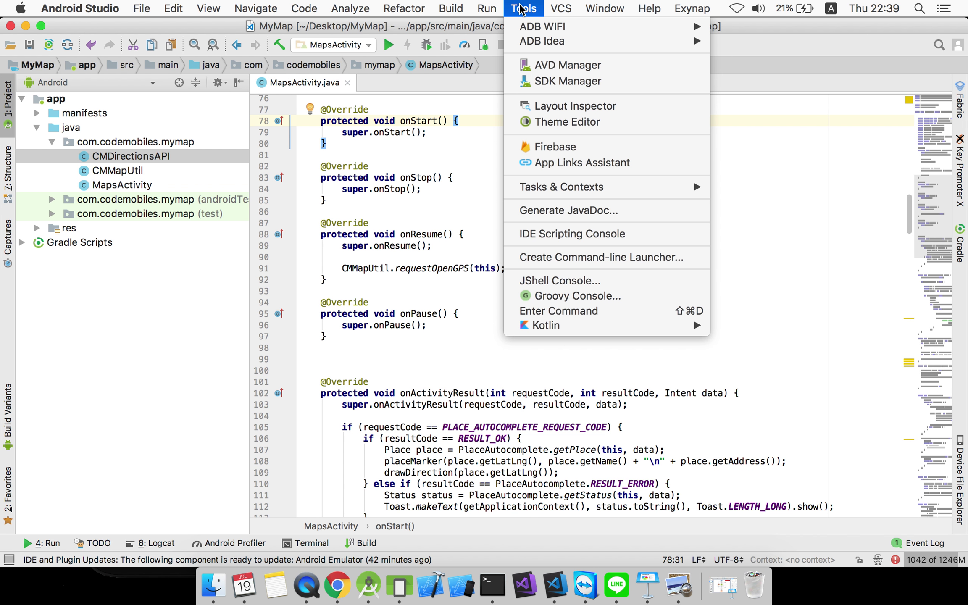
click(547, 81)
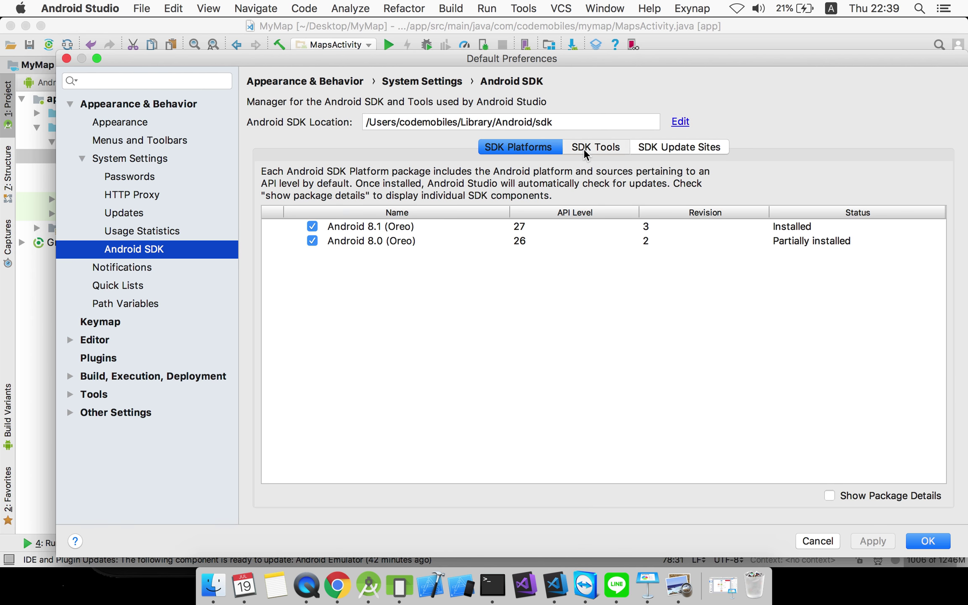
click(585, 149)
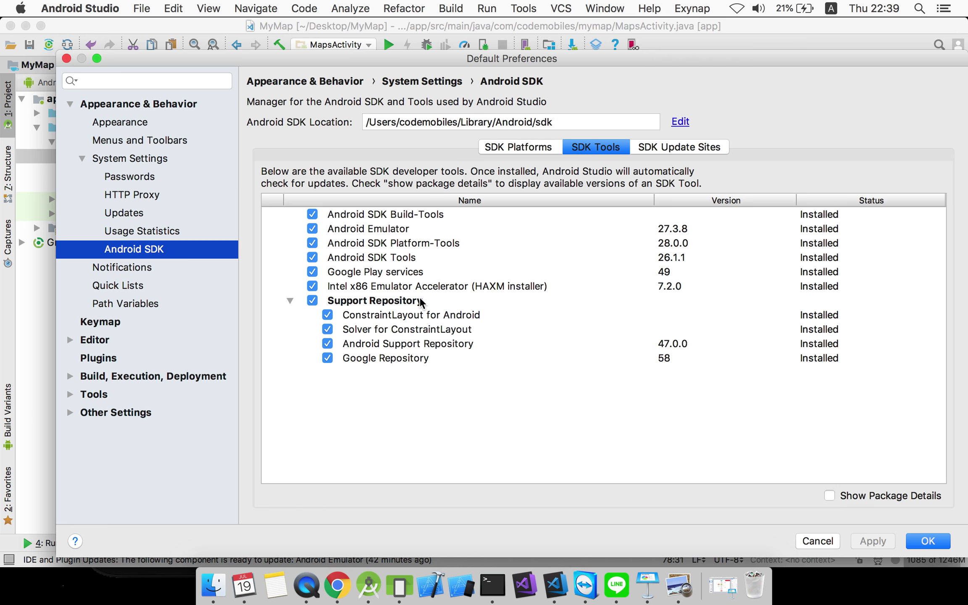
click(313, 286)
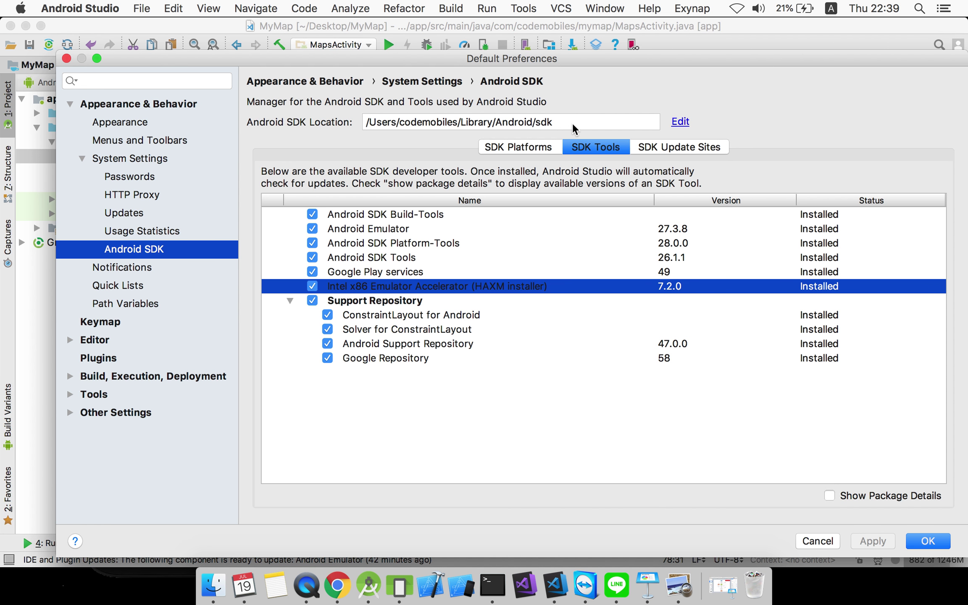
Step: Copy the Android SDK location path and open that folder in a new Finder window
drag(575, 124, 327, 113)
key(super+c)
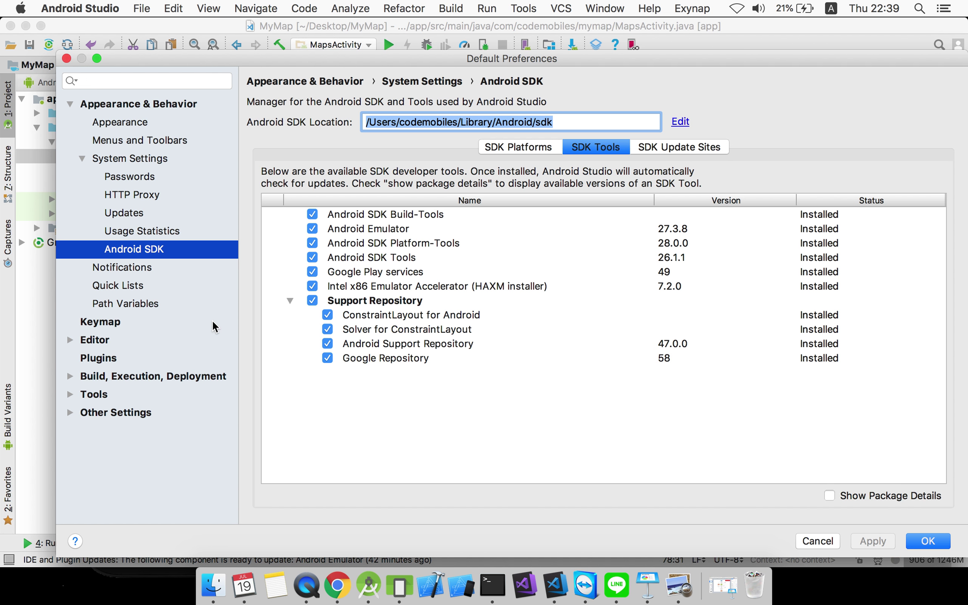
click(214, 582)
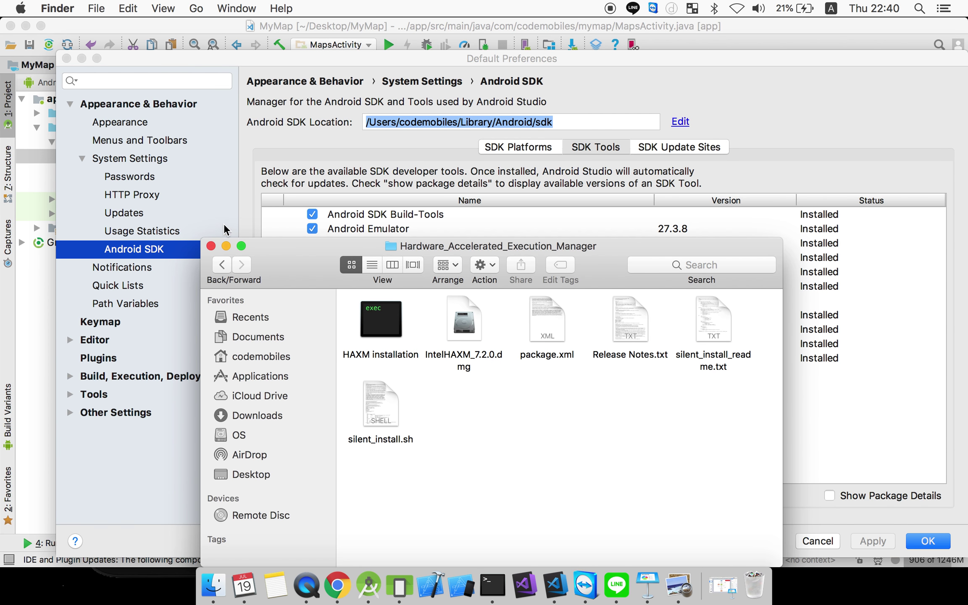
click(211, 246)
click(195, 9)
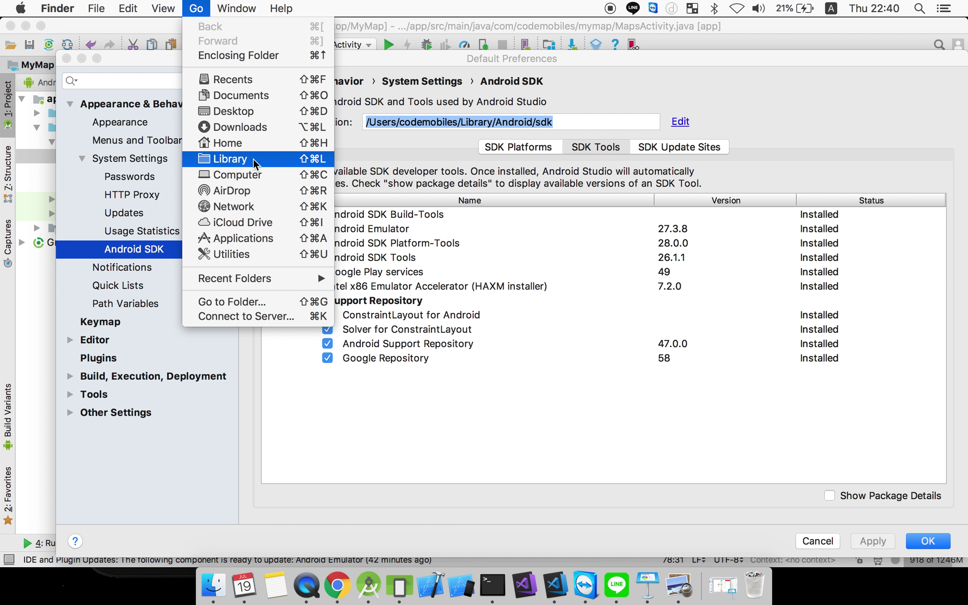
click(275, 303)
key(super+v)
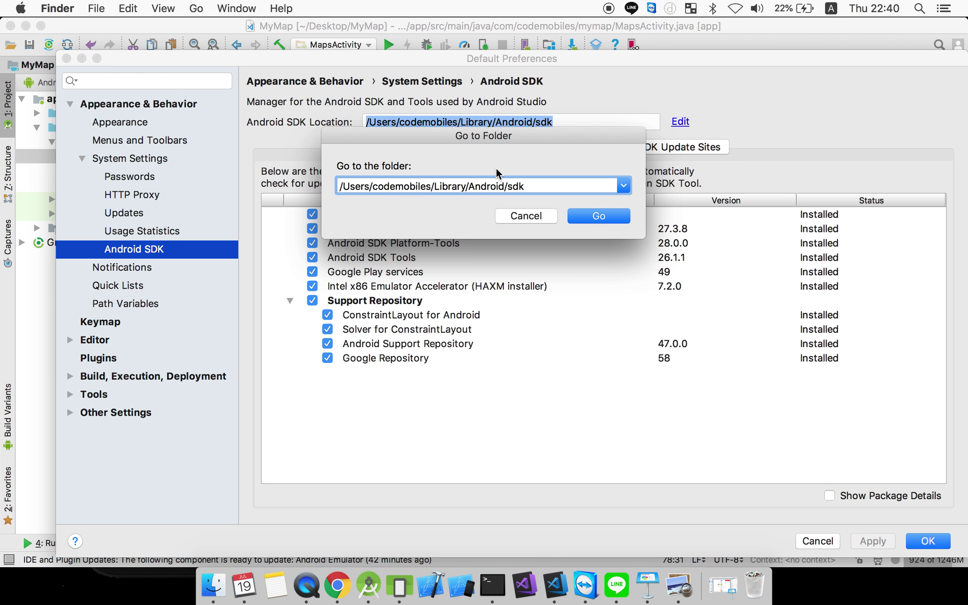
click(591, 216)
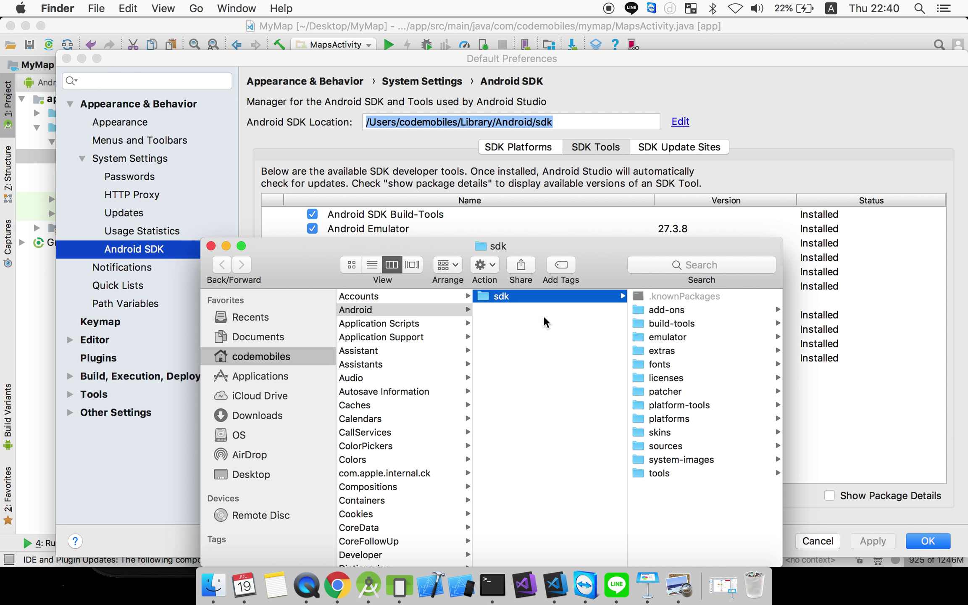
drag(627, 243, 525, 134)
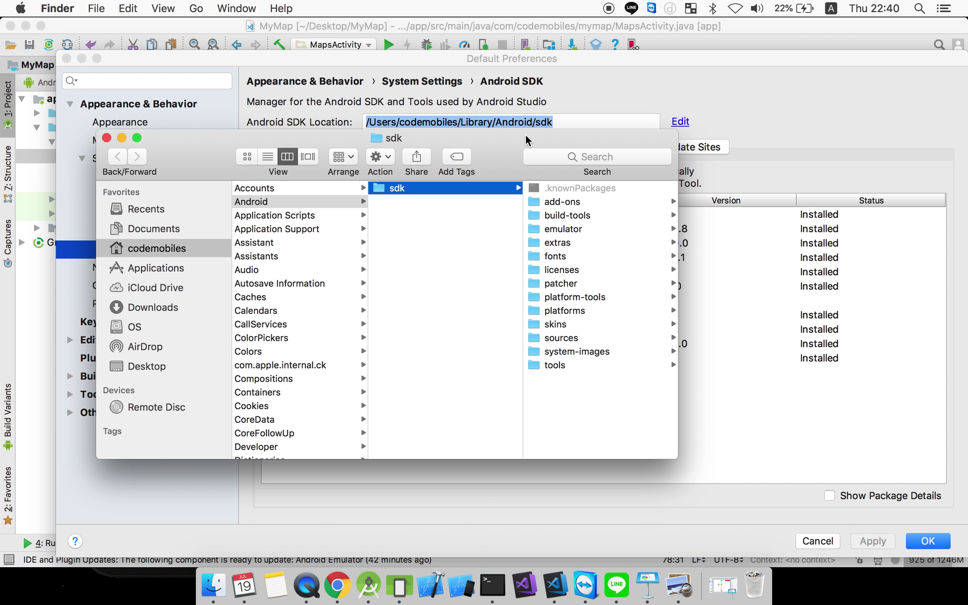
Step: Browse from the sdk folder through extras, intel and Hardware_Accelerated_Execution_Manager, and select IntelHAXM_7.2.0.dmg
click(565, 243)
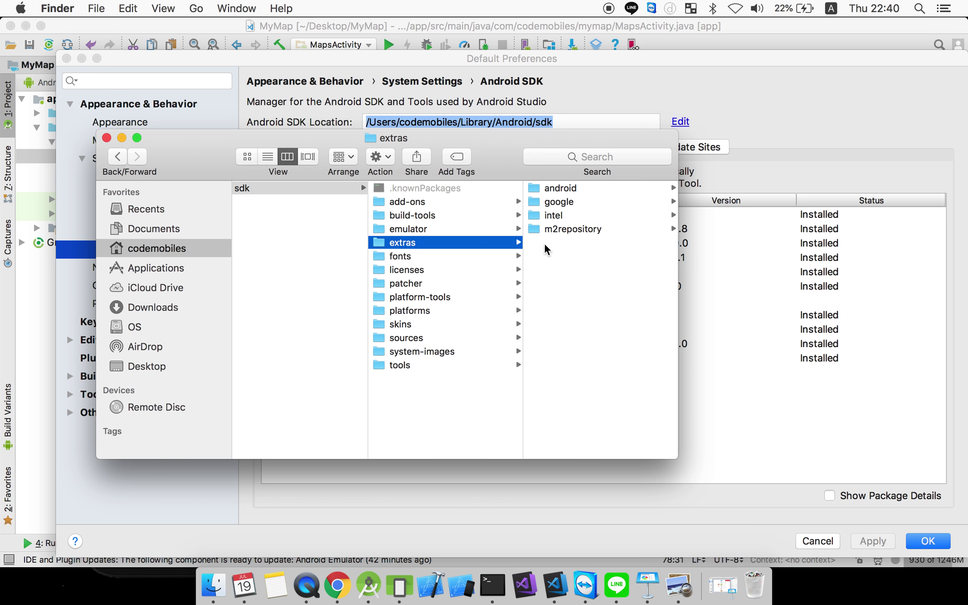
click(566, 216)
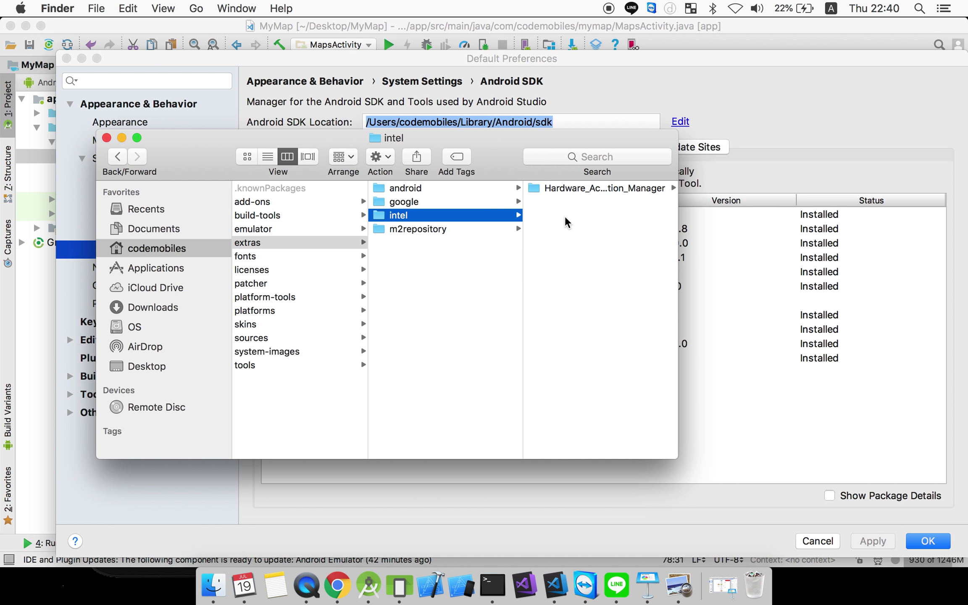
click(558, 187)
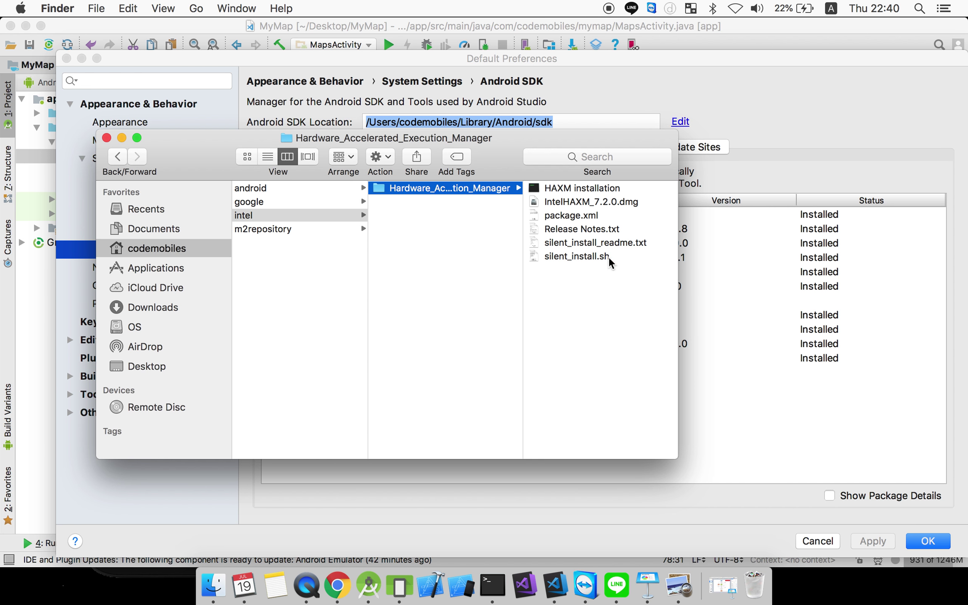
click(577, 201)
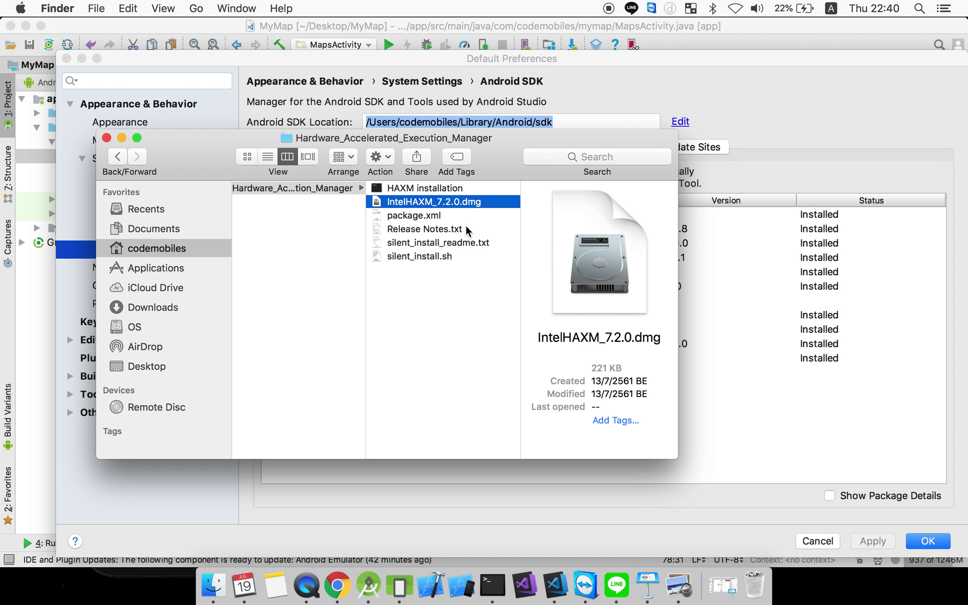
scroll(472, 233, left, 3)
scroll(472, 233, left, 5)
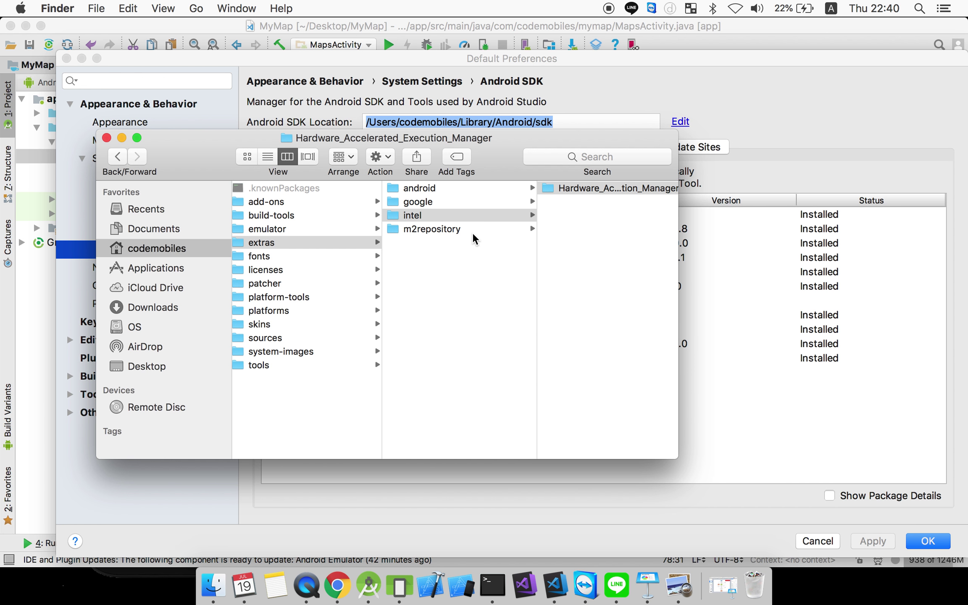
scroll(472, 233, right, 5)
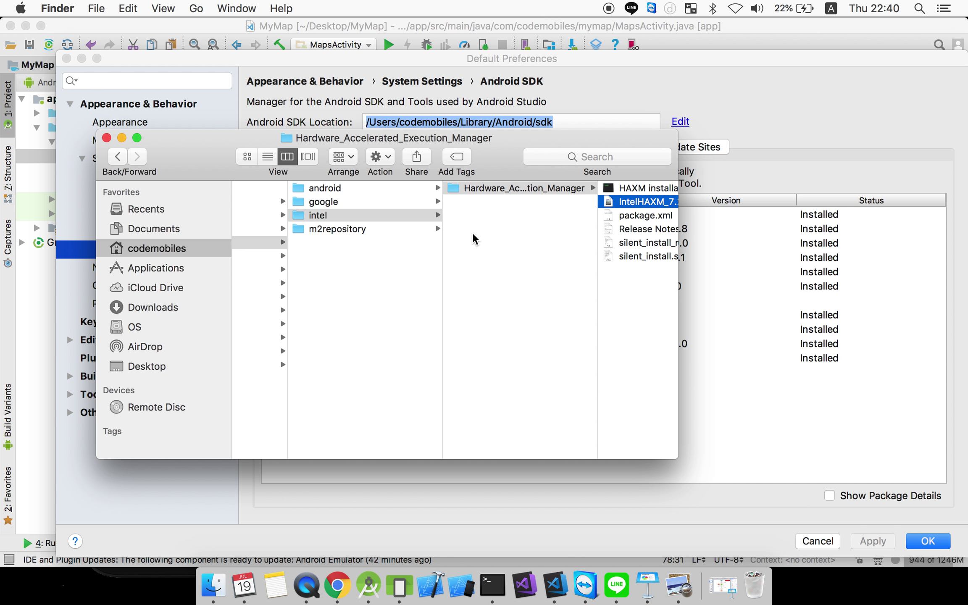
scroll(554, 289, left, 4)
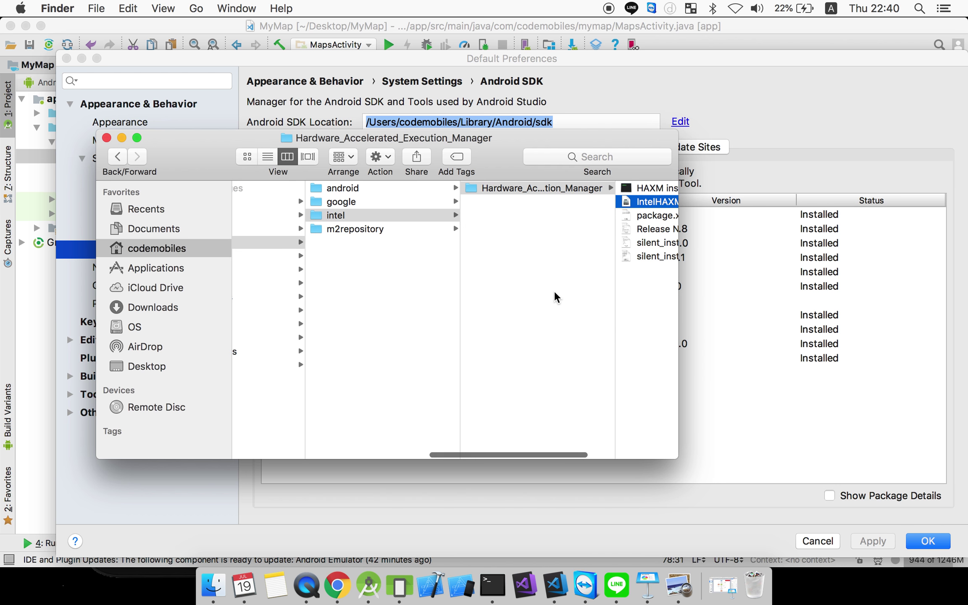
scroll(547, 286, right, 4)
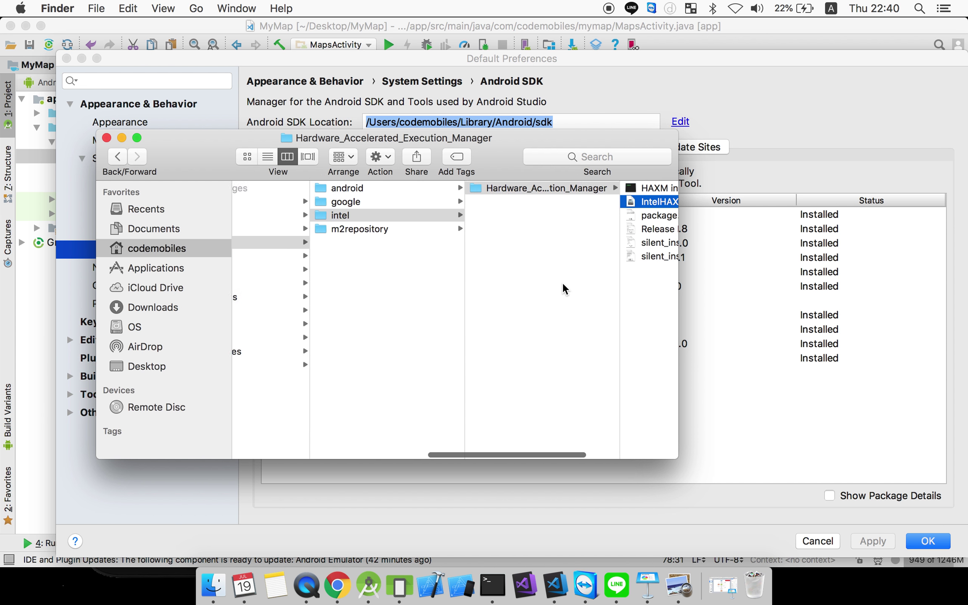
scroll(562, 282, right, 1)
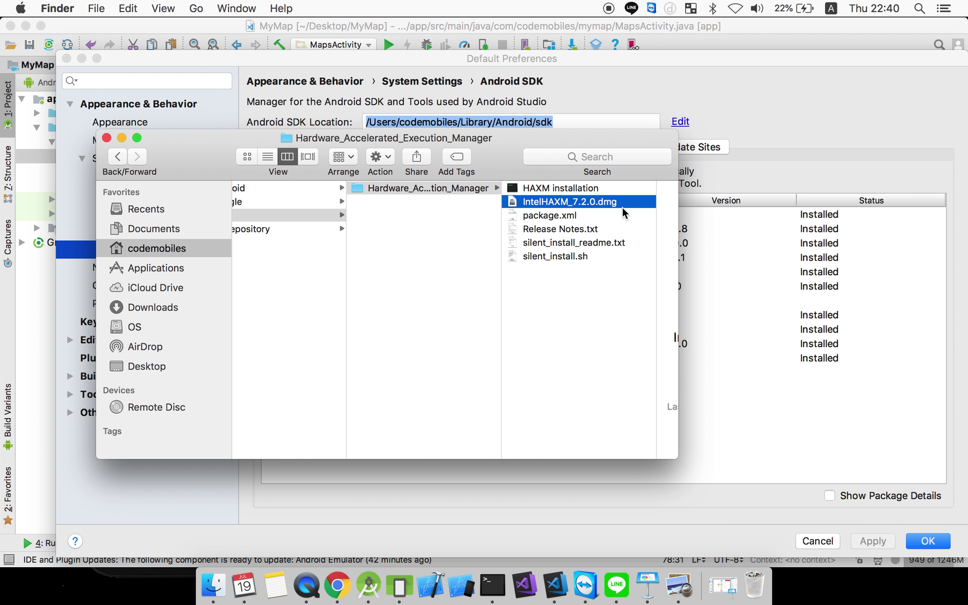
Step: Review the emulator error screenshot in Preview, the HAXM installer entry in Android Studio's SDK tools, and the IntelHAXM_7.2.0.dmg file in Finder
click(867, 404)
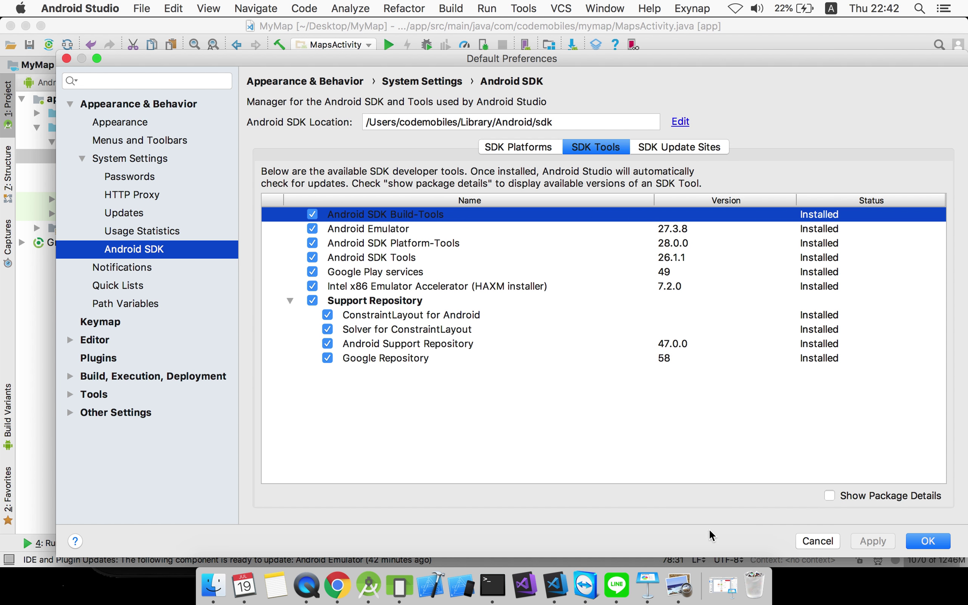
click(679, 586)
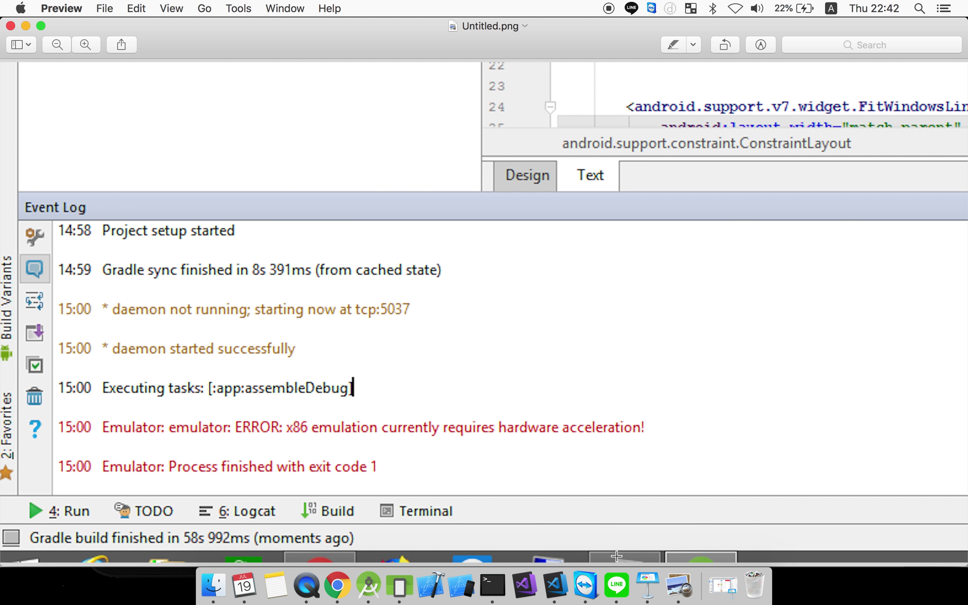
click(369, 586)
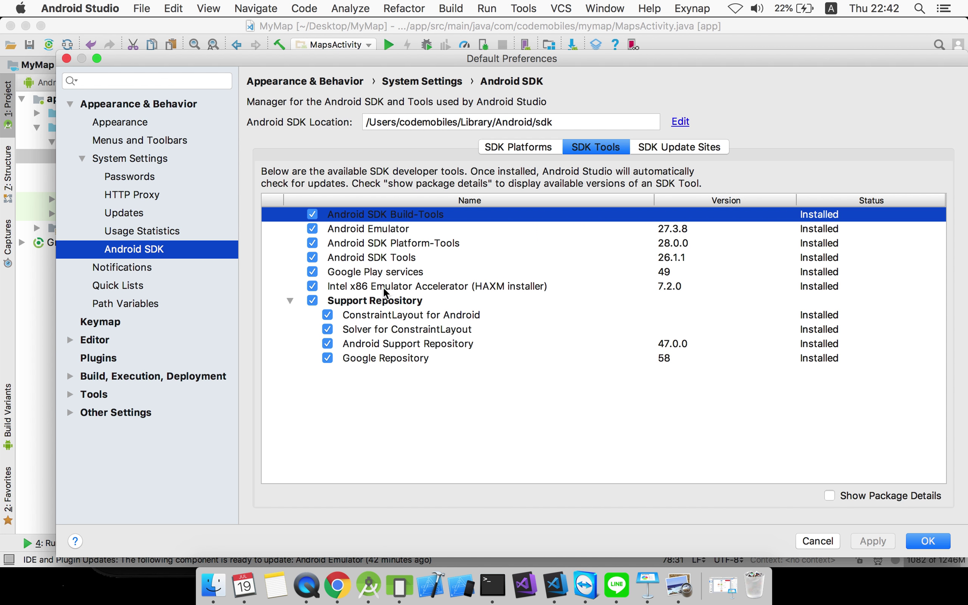
click(383, 288)
click(213, 586)
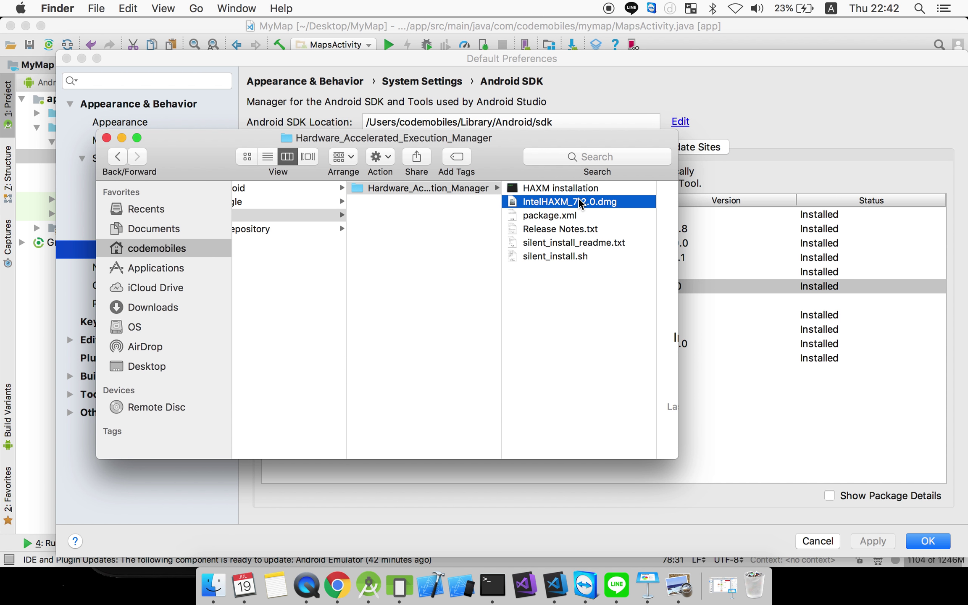
click(725, 287)
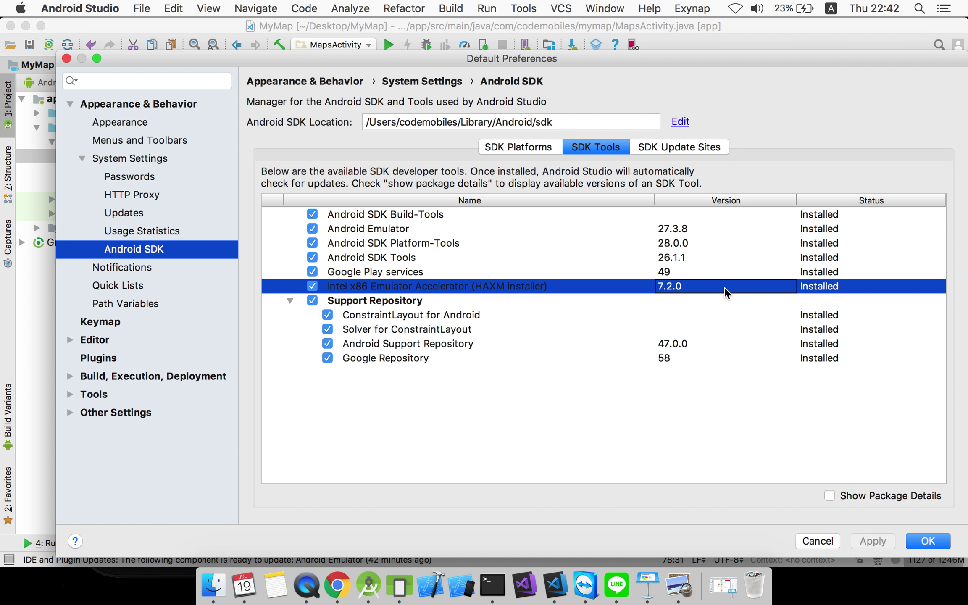